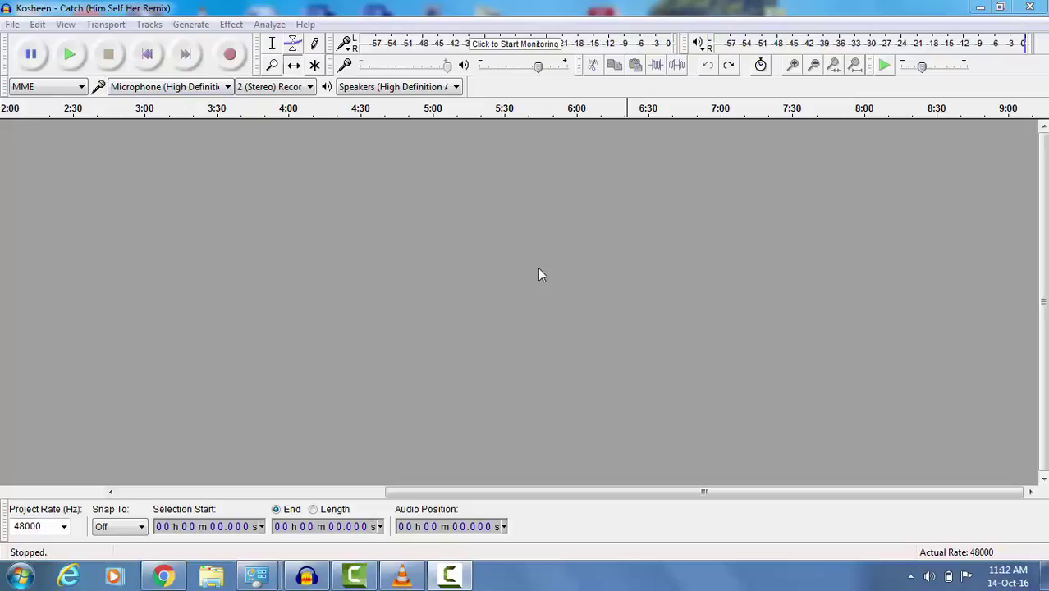
Import the Kosheen - Catch (Him Self Her Remix) and Loverdose - I Remember (Original Mix) audio files together
{"action": "left_click", "coordinate": [13, 25]}
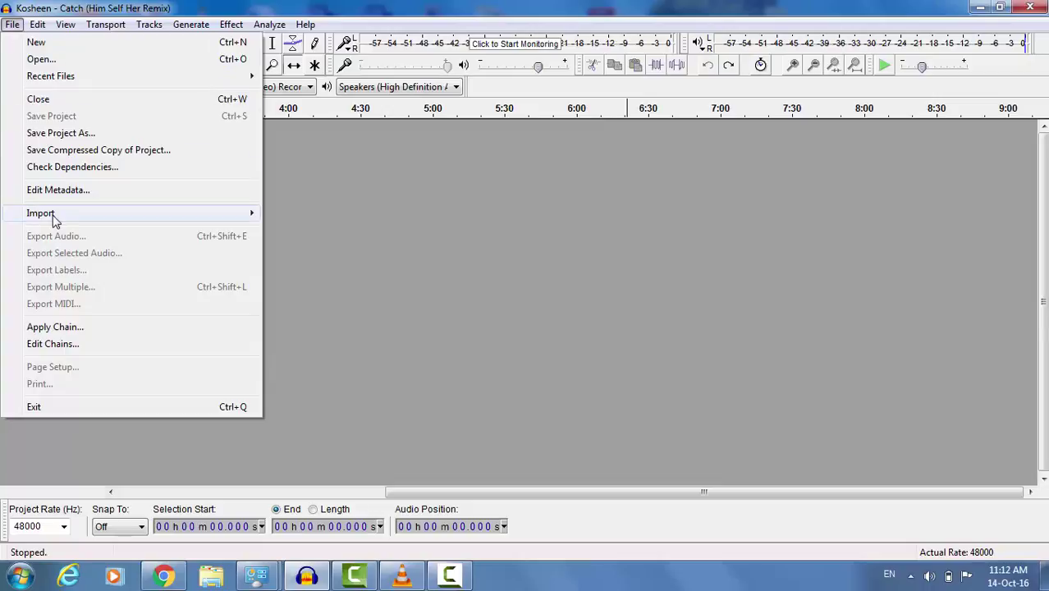
{"action": "mouse_move", "coordinate": [55, 221]}
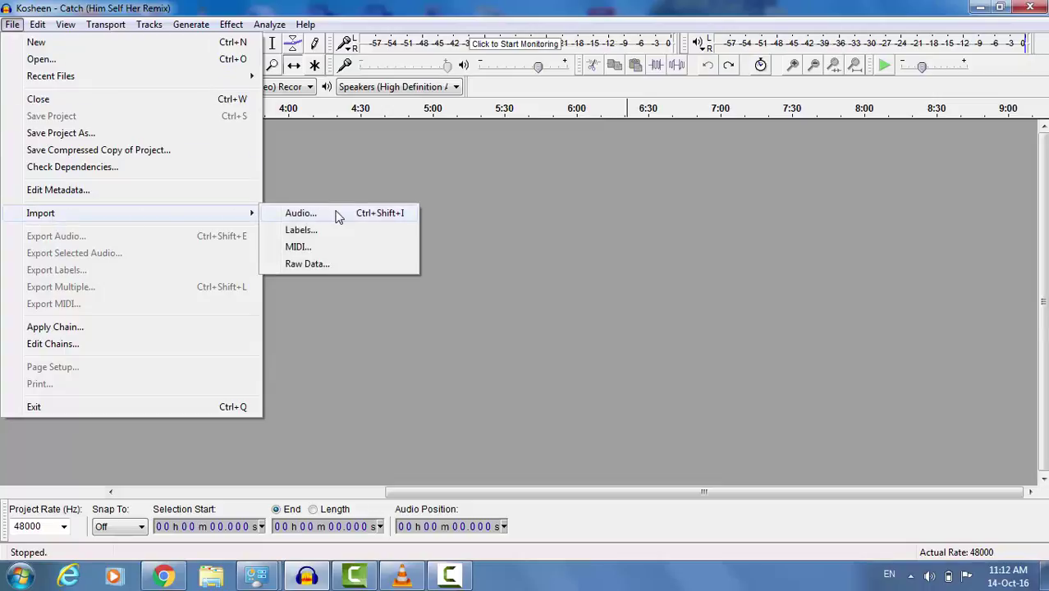
{"action": "left_click", "coordinate": [301, 213]}
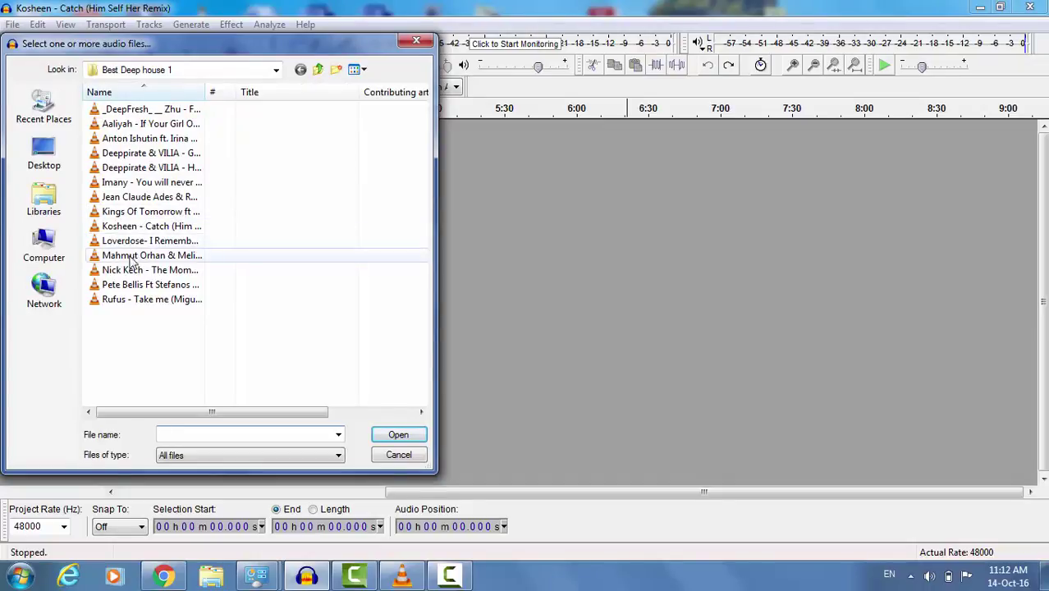
{"action": "left_click", "coordinate": [128, 229]}
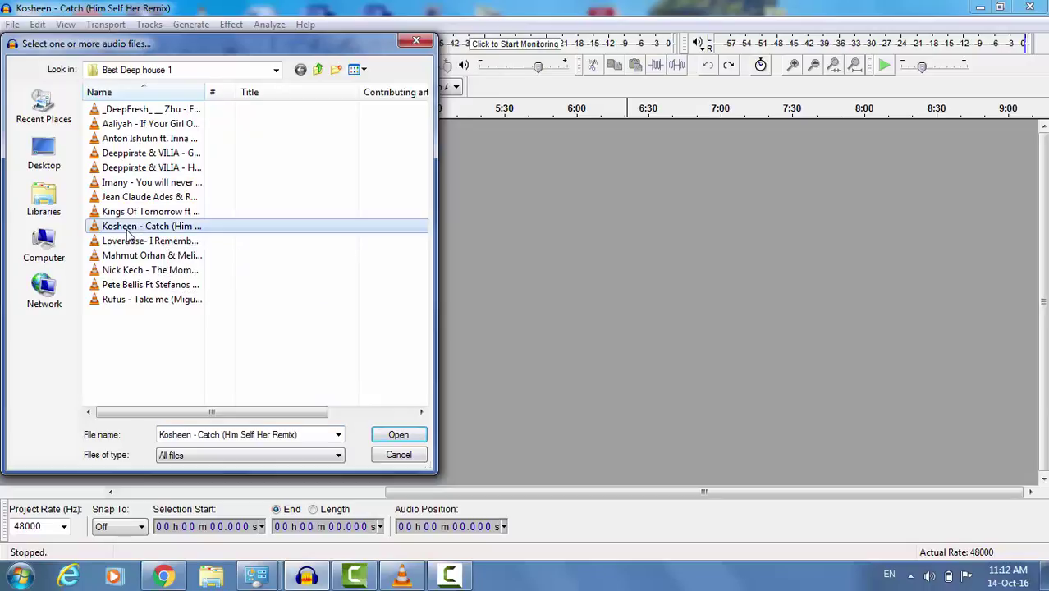
{"action": "left_click", "coordinate": [131, 240], "text": "ctrl"}
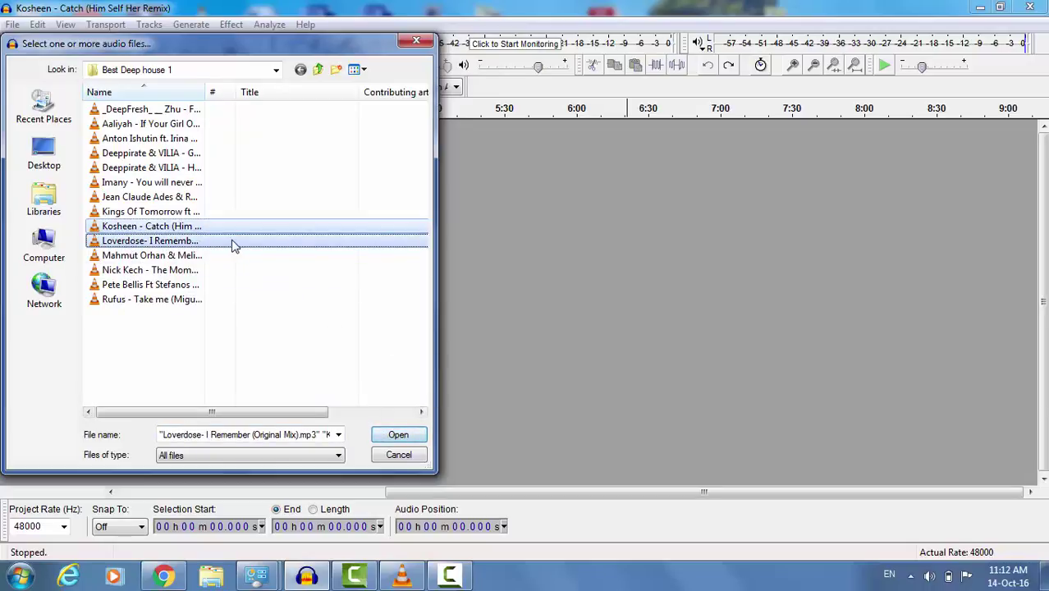
{"action": "left_click", "coordinate": [396, 437]}
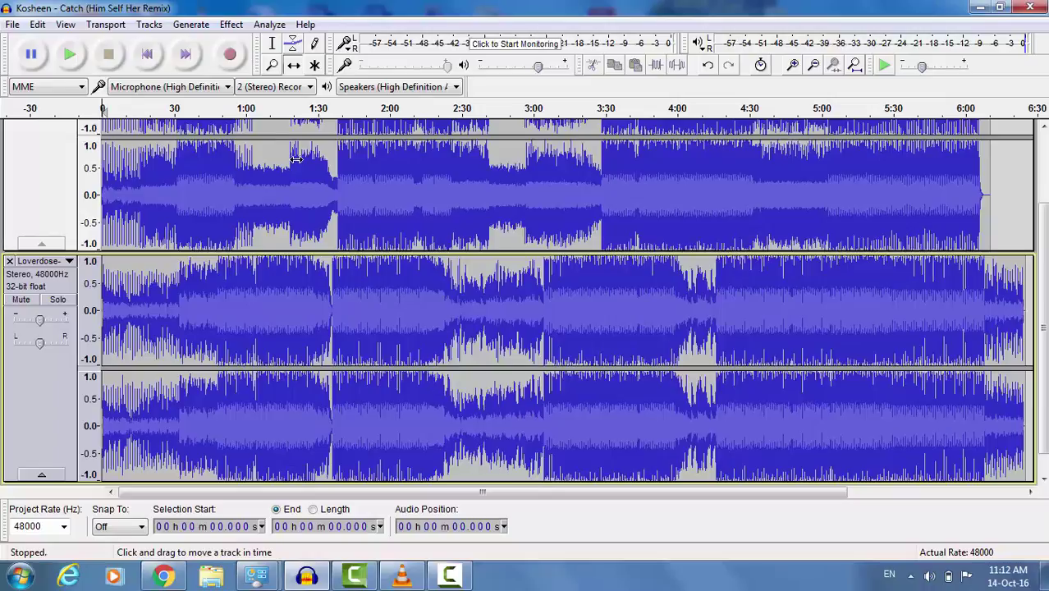
Time-shift the Loverdose track to start at about 5:58, so its beginning overlaps the end of the Kosheen track
{"action": "left_click", "coordinate": [295, 69]}
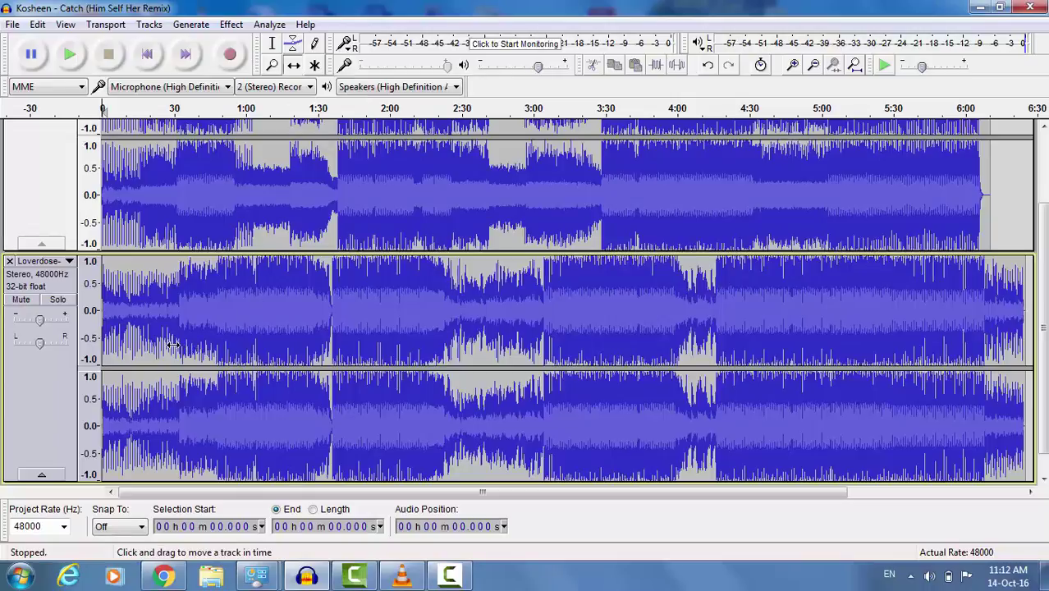
{"action": "left_click_drag", "start_coordinate": [173, 345], "coordinate": [1047, 354]}
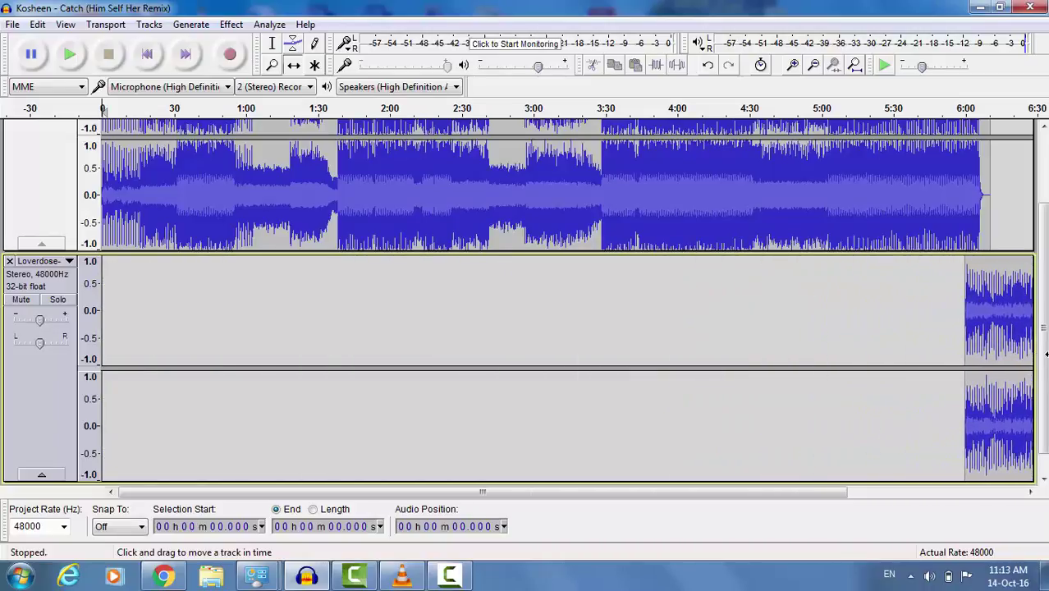
{"action": "left_click_drag", "start_coordinate": [997, 323], "coordinate": [991, 324]}
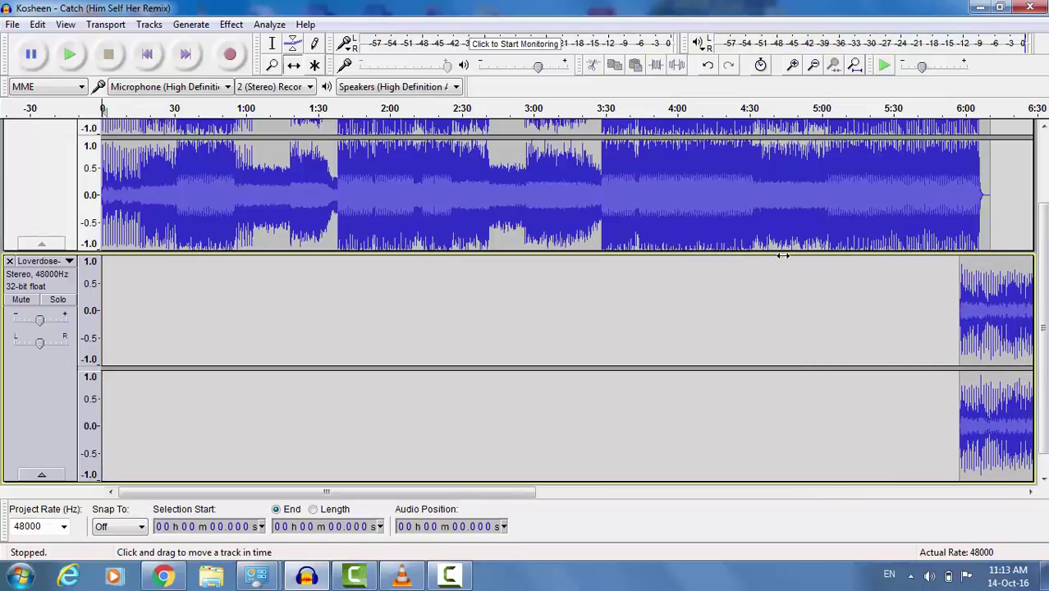
Apply a Fade Out to the end of the Kosheen track, from about 5:53 to 6:15
{"action": "left_click_drag", "start_coordinate": [476, 492], "coordinate": [582, 508]}
{"action": "scroll", "coordinate": [649, 317], "scroll_direction": "up", "scroll_amount": 3}
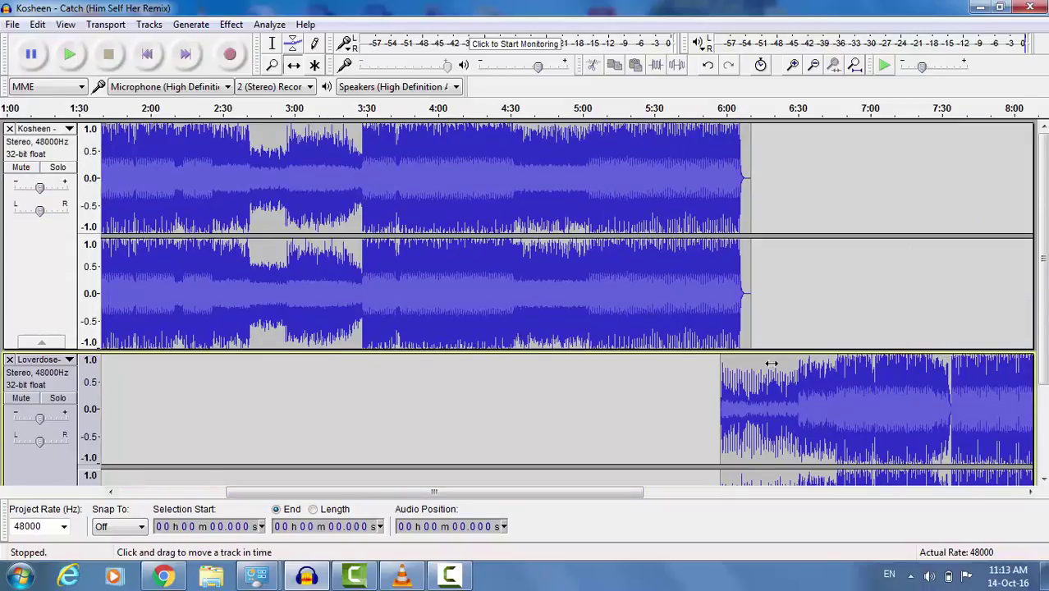
{"action": "scroll", "coordinate": [739, 391], "scroll_direction": "down", "scroll_amount": 3}
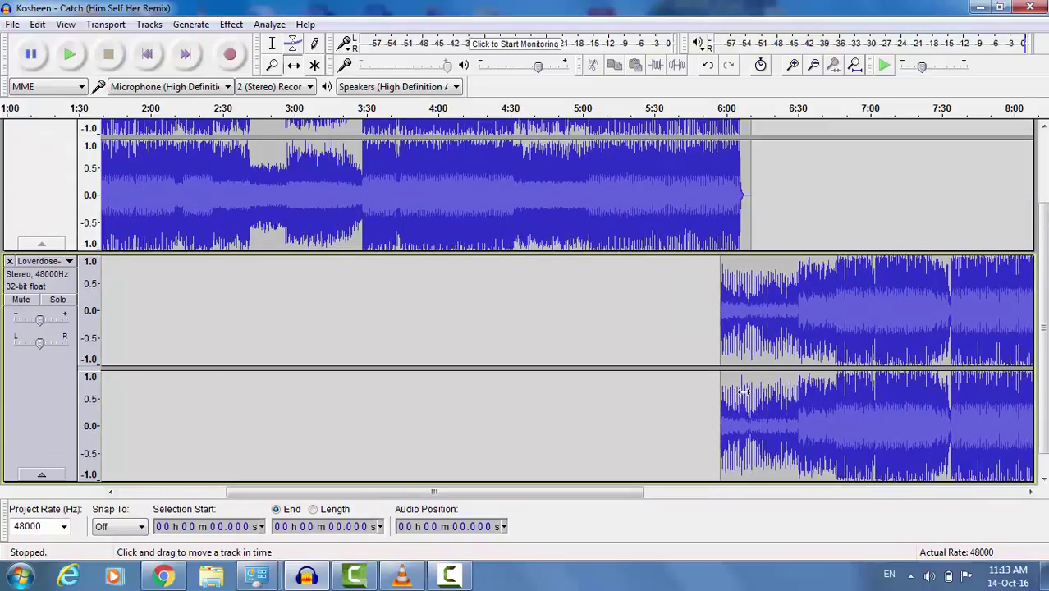
{"action": "scroll", "coordinate": [743, 379], "scroll_direction": "up", "scroll_amount": 3}
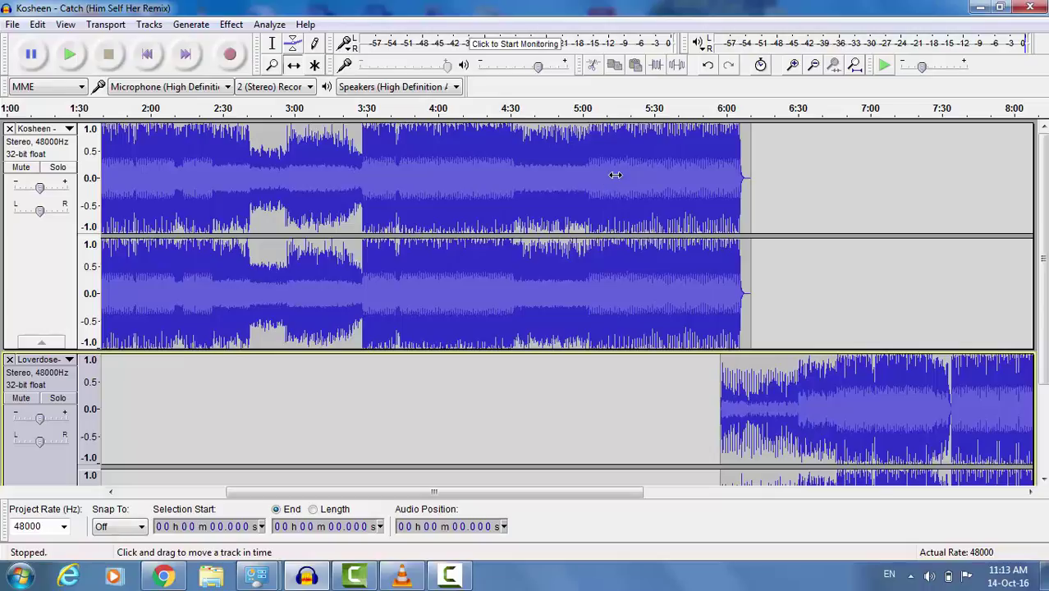
{"action": "left_click", "coordinate": [232, 25]}
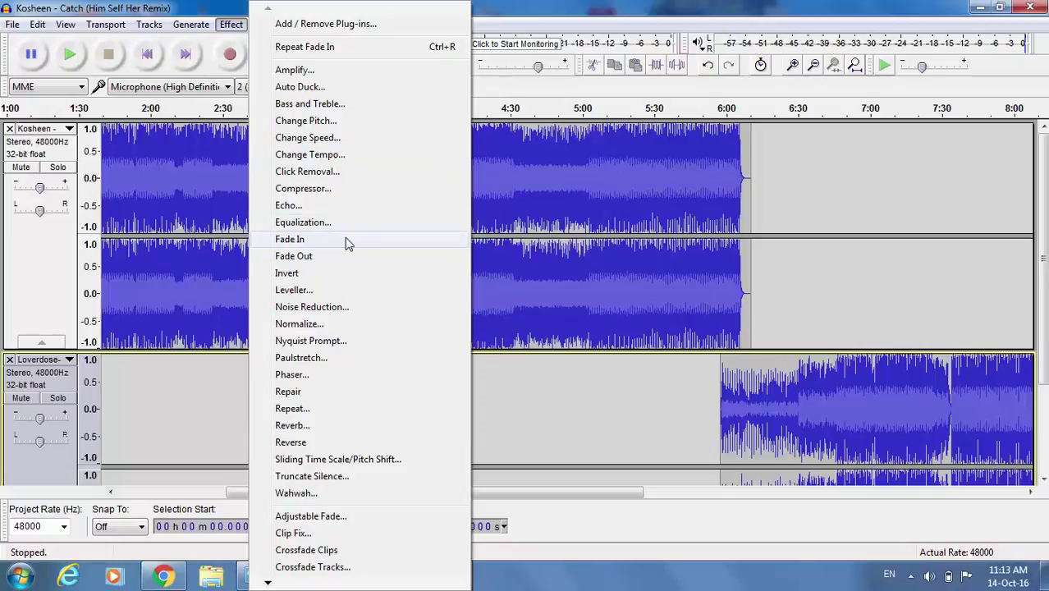
{"action": "left_click", "coordinate": [798, 169]}
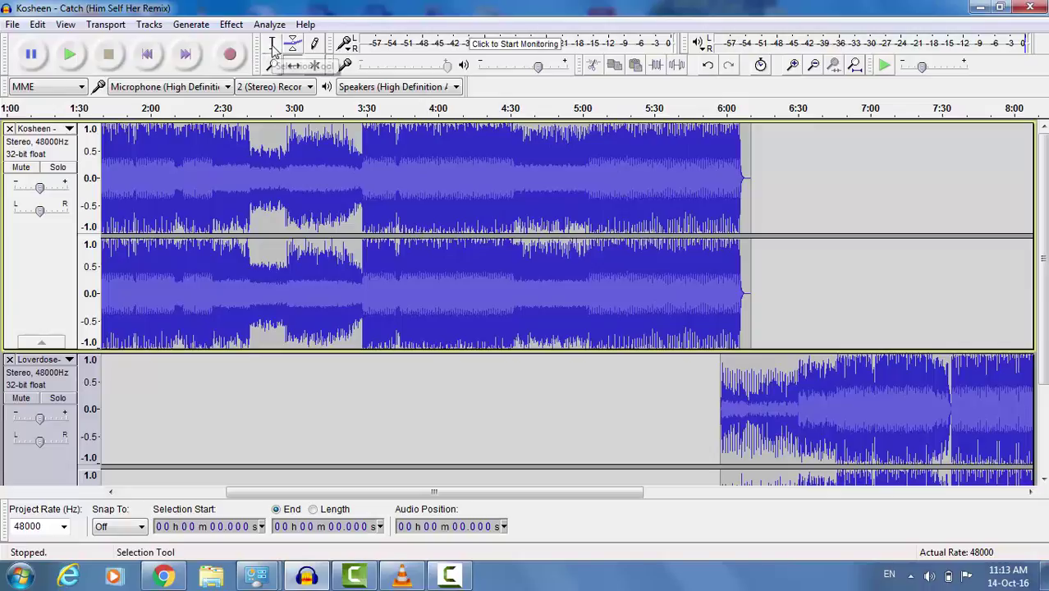
{"action": "left_click", "coordinate": [274, 46]}
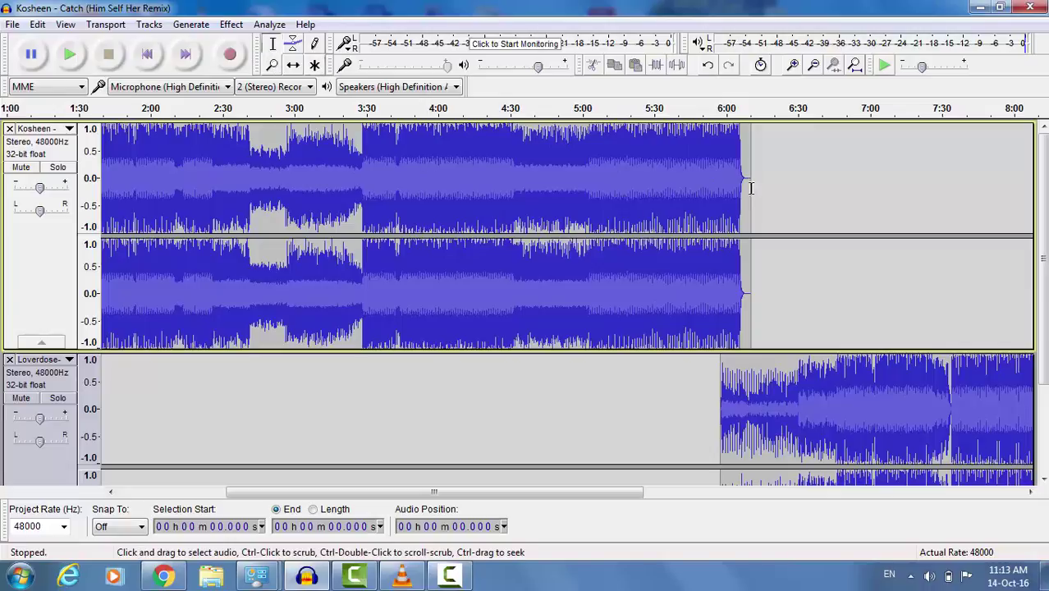
{"action": "left_click_drag", "start_coordinate": [762, 193], "coordinate": [710, 193]}
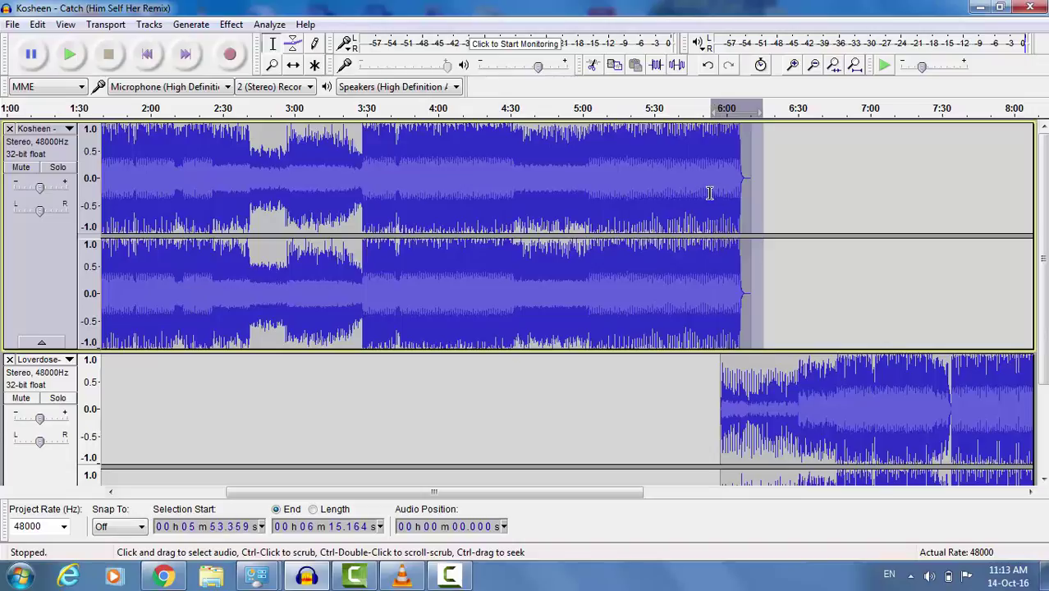
{"action": "left_click", "coordinate": [232, 25]}
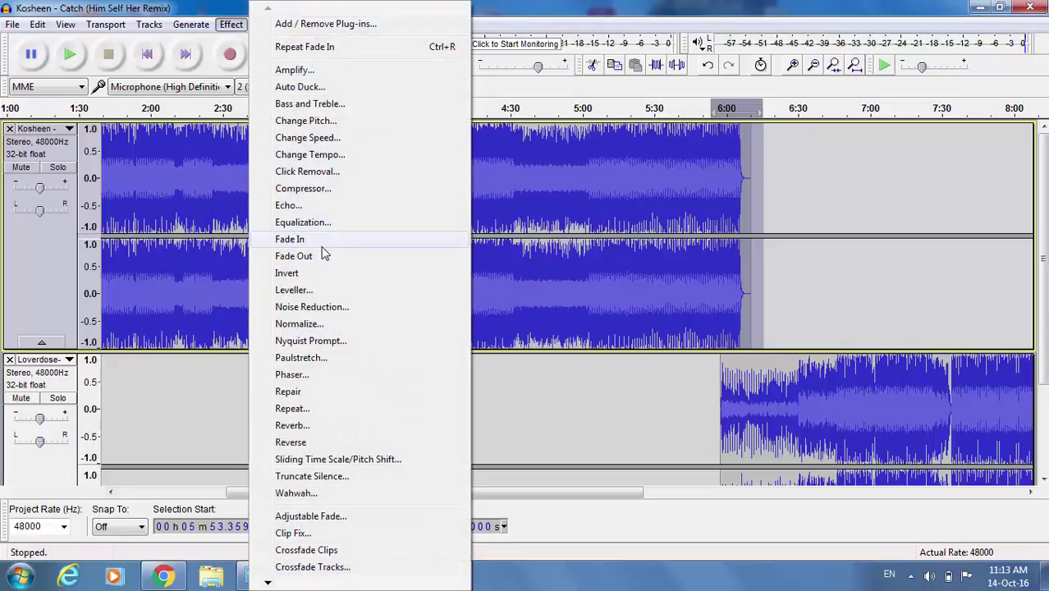
{"action": "left_click", "coordinate": [376, 261]}
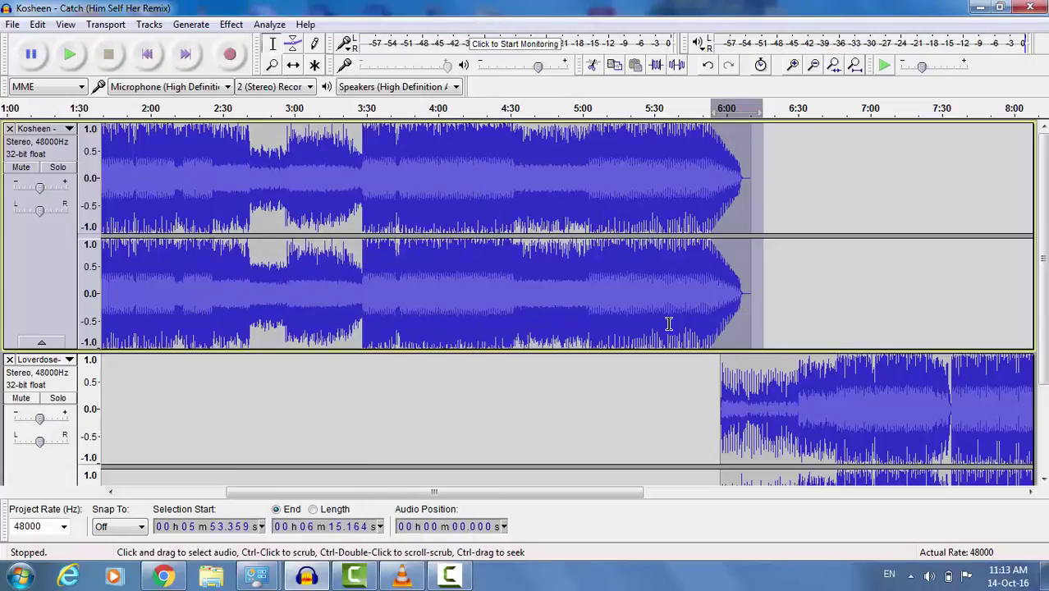
Apply a Fade In to the beginning of the Loverdose track, from about 5:58 to 6:10
{"action": "scroll", "coordinate": [744, 191], "scroll_direction": "down", "scroll_amount": 1}
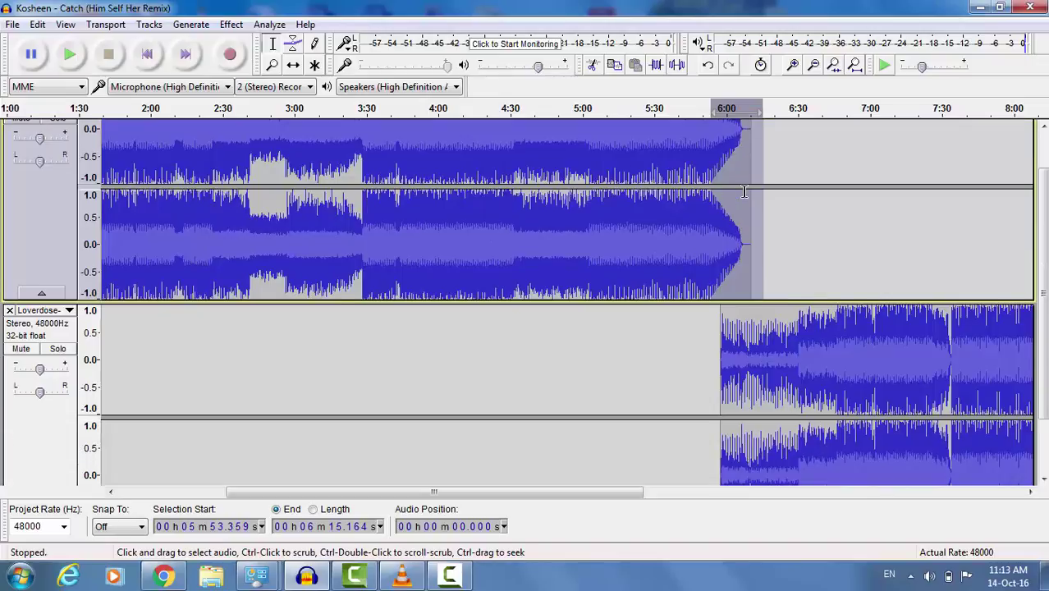
{"action": "left_click", "coordinate": [718, 351]}
{"action": "left_click_drag", "start_coordinate": [721, 351], "coordinate": [750, 353]}
{"action": "scroll", "coordinate": [750, 353], "scroll_direction": "down", "scroll_amount": 1}
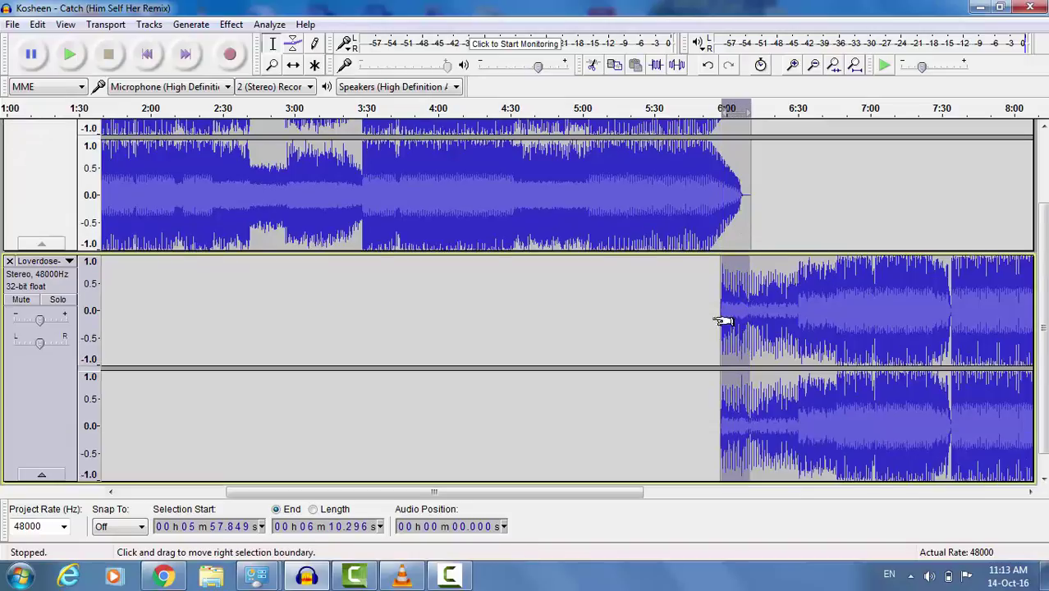
{"action": "left_click", "coordinate": [231, 24]}
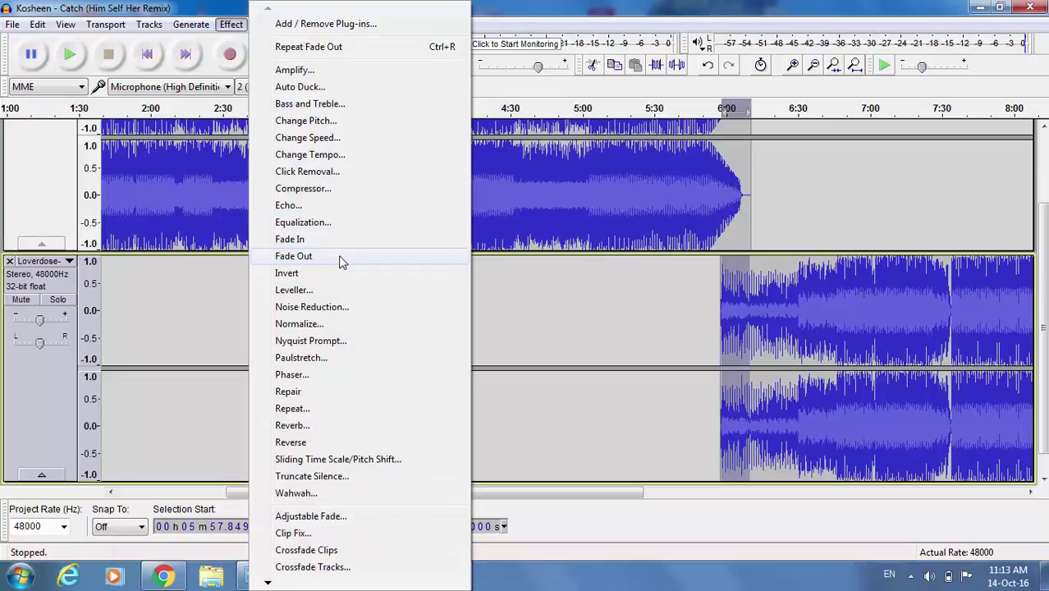
{"action": "left_click", "coordinate": [356, 240]}
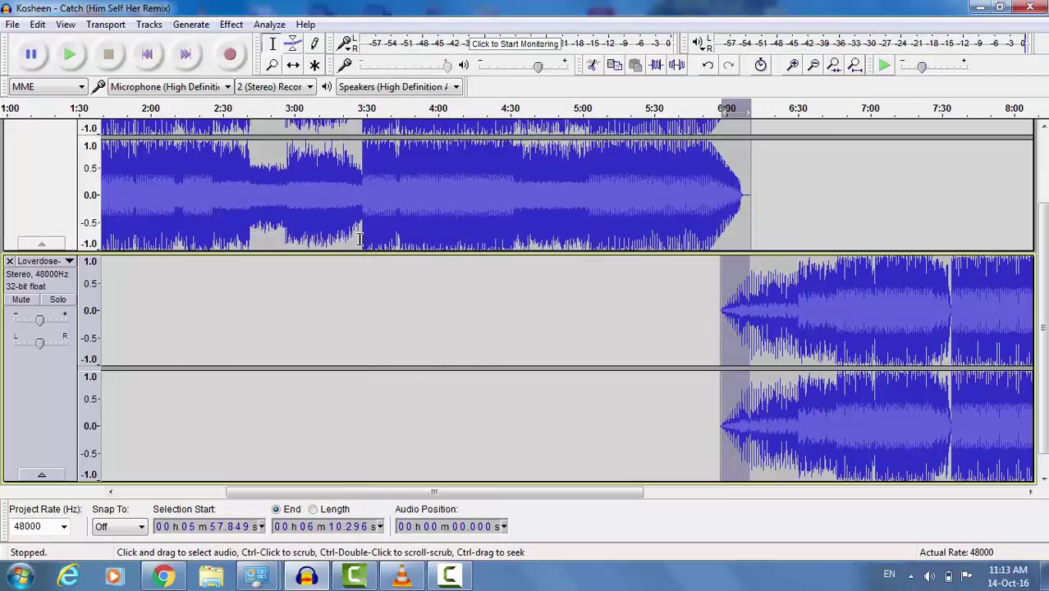
Time-shift the Loverdose track to start at about 6:02 and play back the transition from about 5:54
{"action": "left_click", "coordinate": [294, 65]}
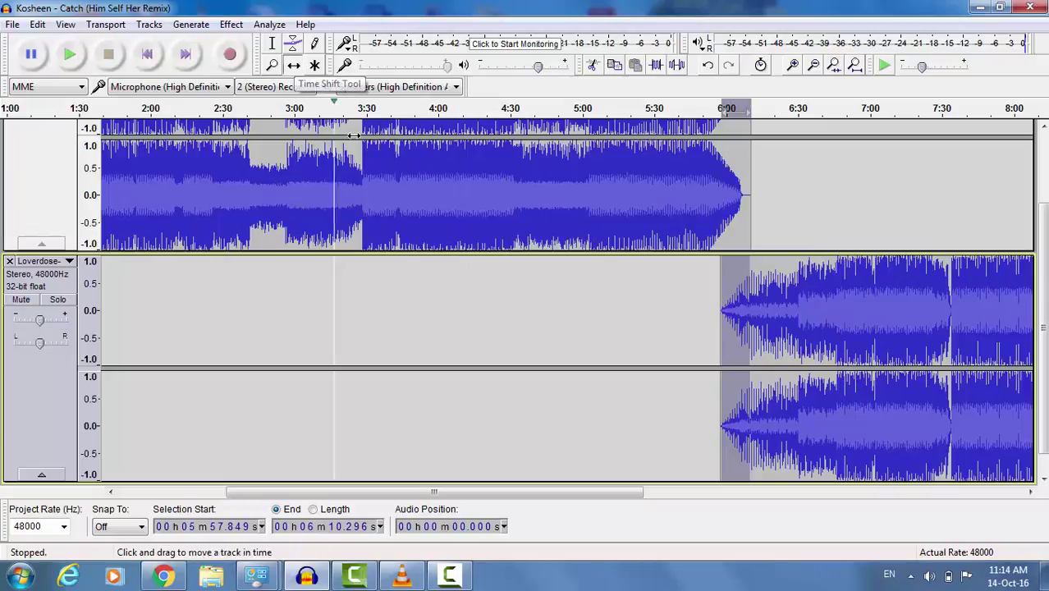
{"action": "left_click_drag", "start_coordinate": [725, 325], "coordinate": [749, 327]}
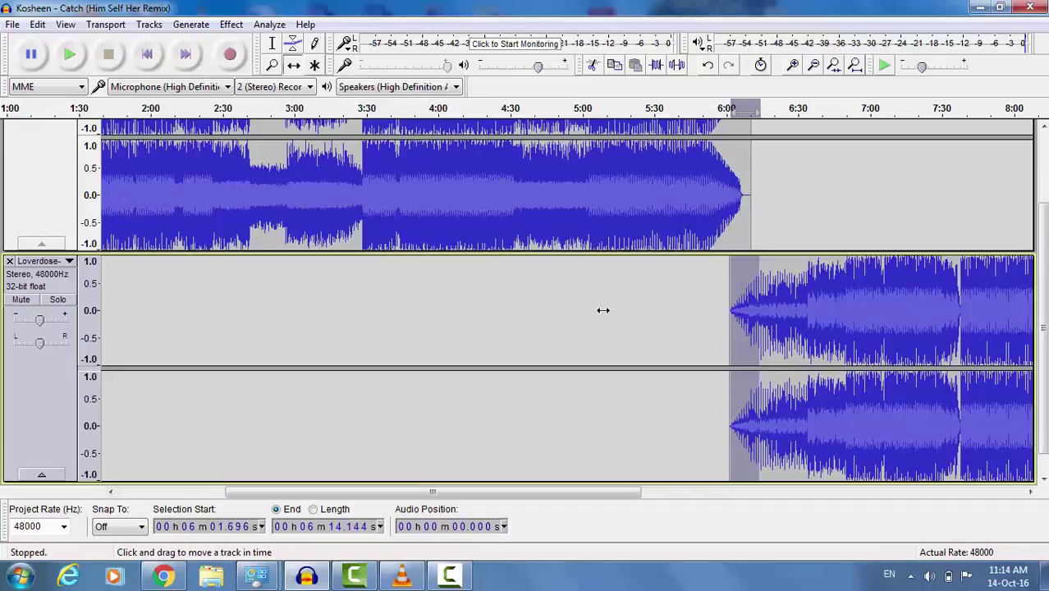
{"action": "left_click", "coordinate": [713, 115]}
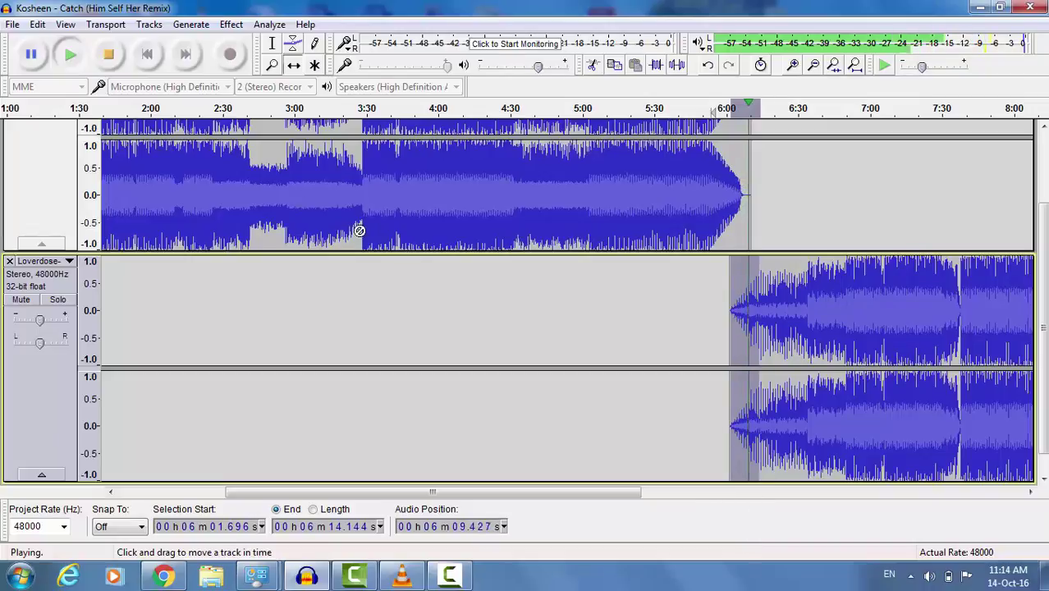
{"action": "left_click", "coordinate": [115, 58]}
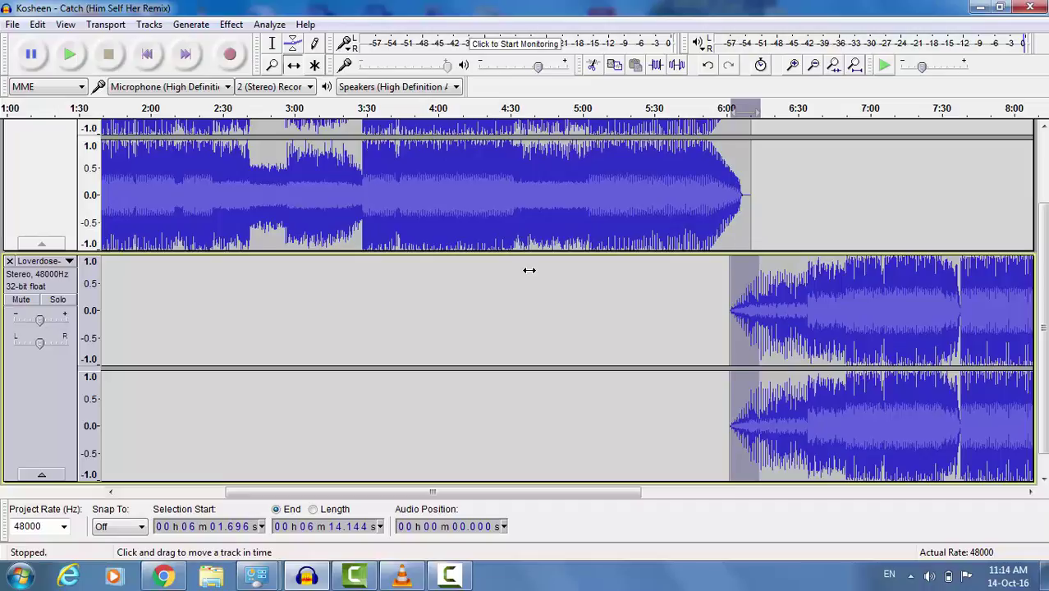
Export the project audio as an MP3 file named audiofile1 in the Audacity folder, accepting the stereo mixdown
{"action": "left_click", "coordinate": [14, 25]}
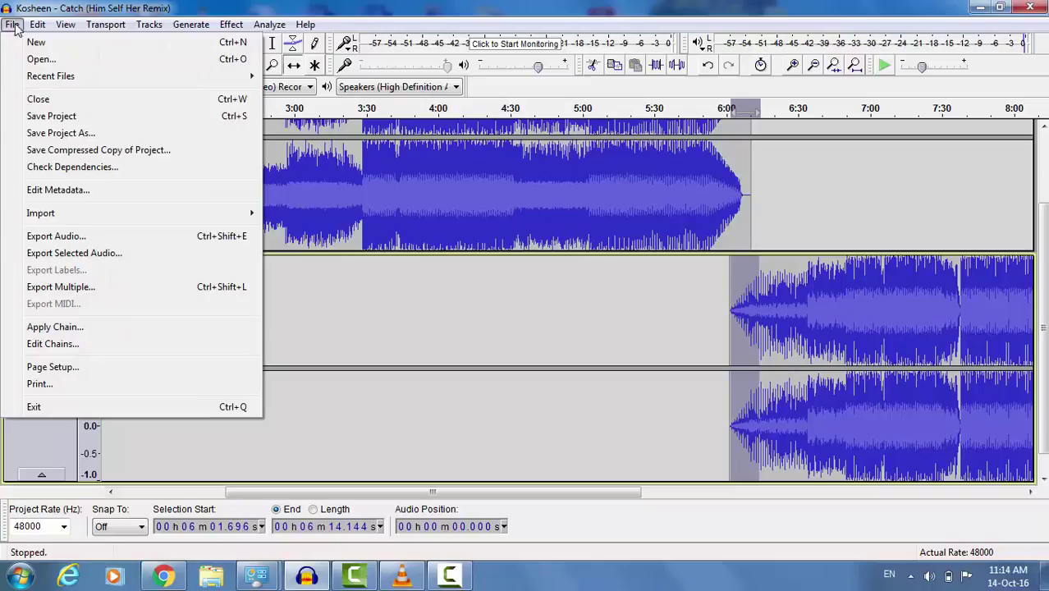
{"action": "left_click", "coordinate": [80, 238]}
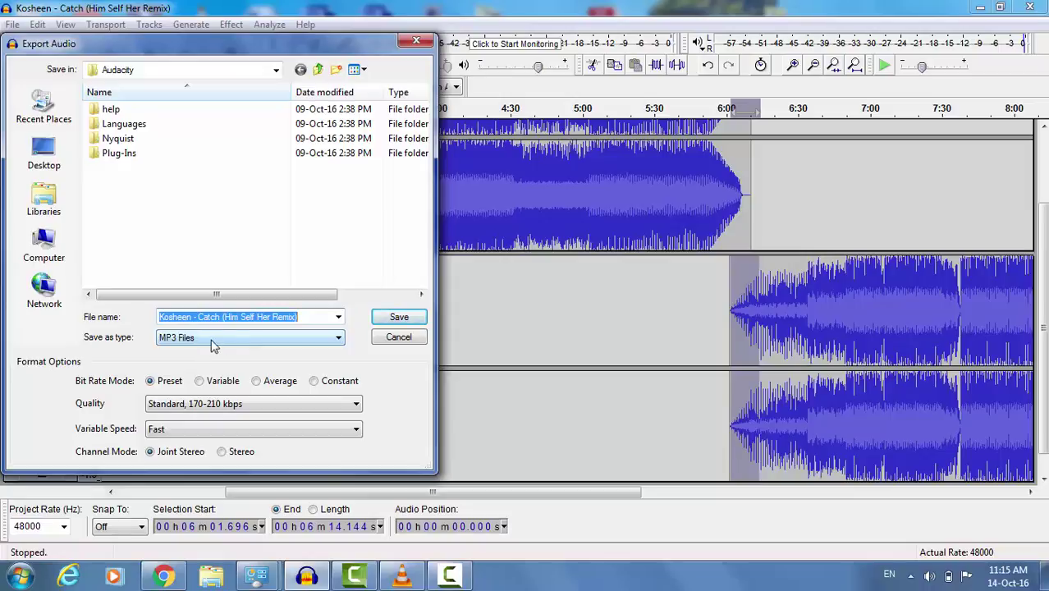
{"action": "left_click", "coordinate": [262, 341]}
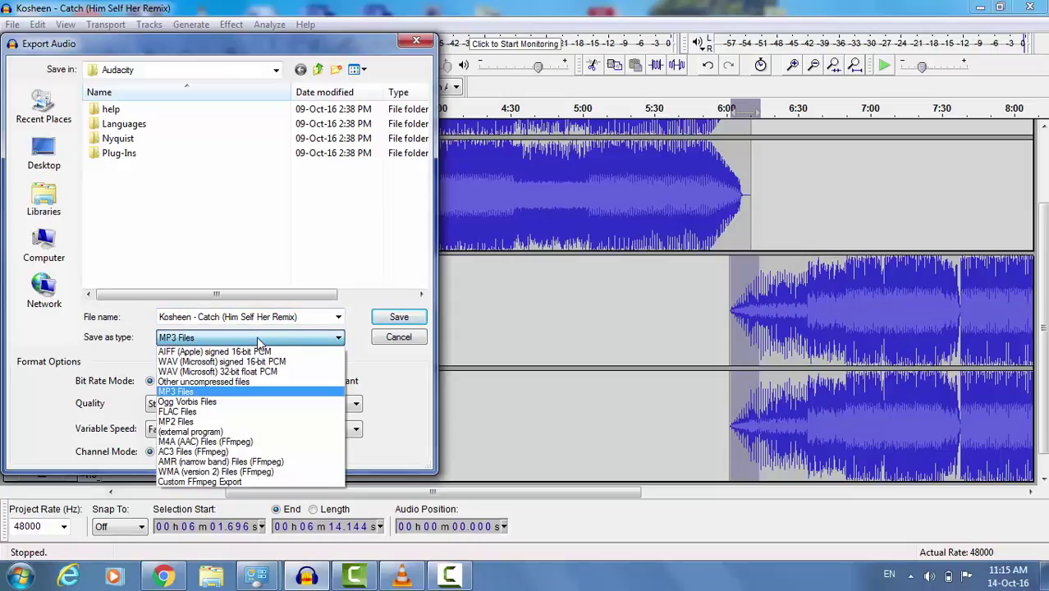
{"action": "left_click", "coordinate": [194, 392]}
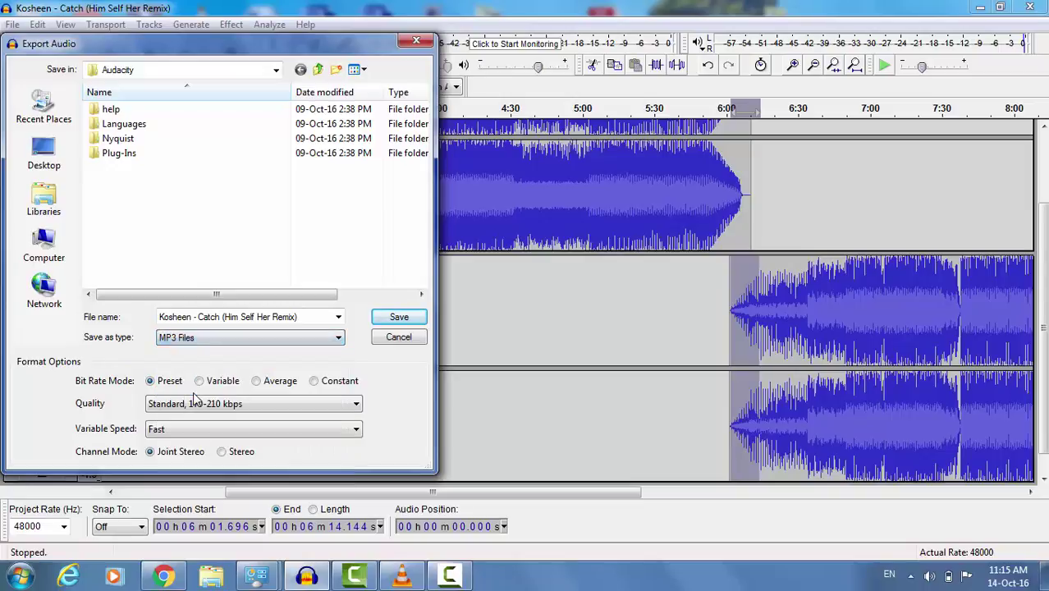
{"action": "left_click", "coordinate": [309, 317]}
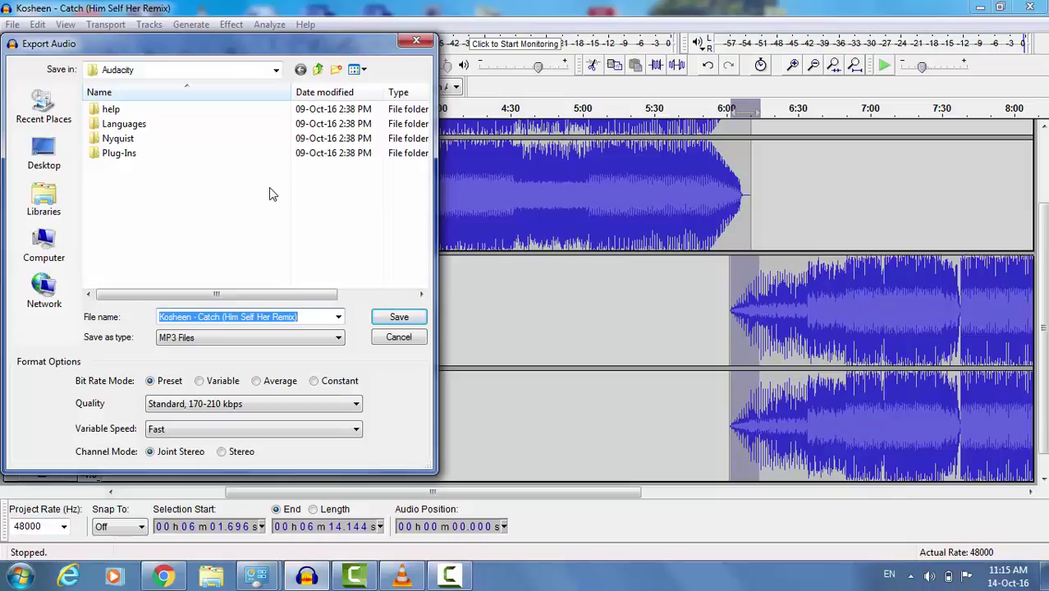
{"action": "type", "text": "a"}
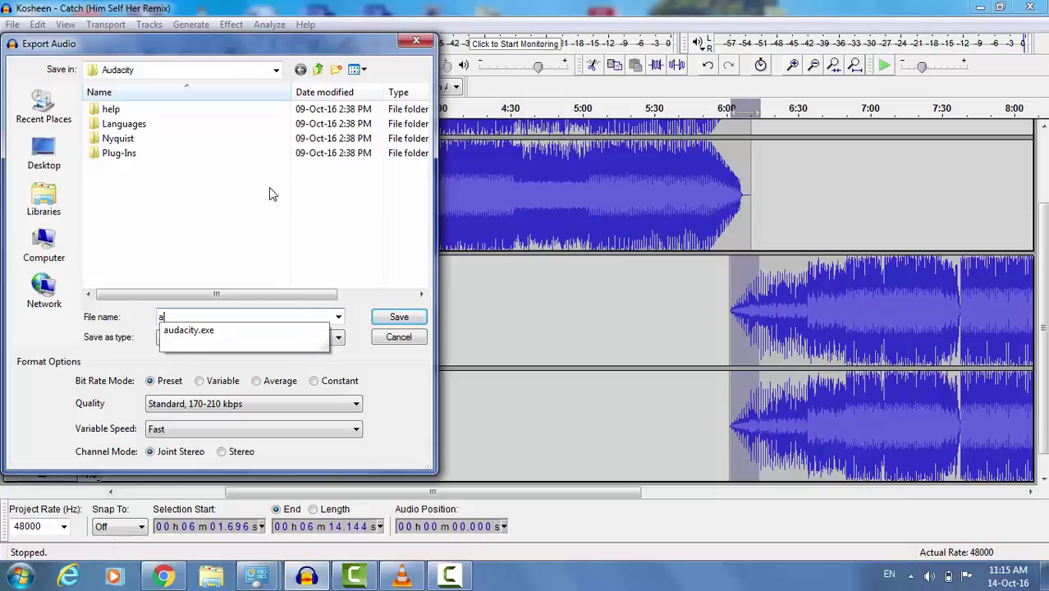
{"action": "type", "text": "udiofile1"}
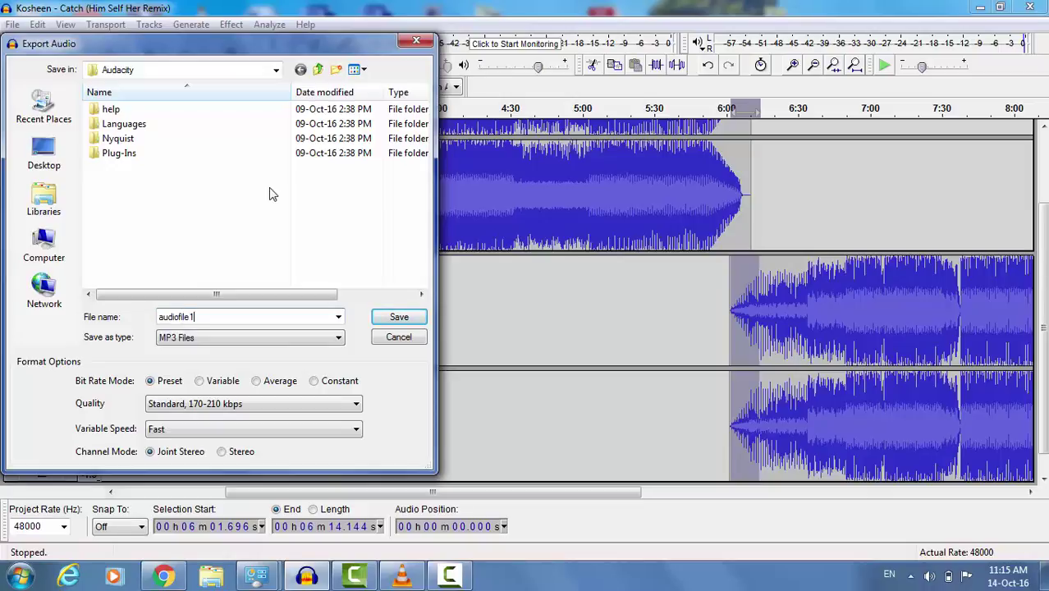
{"action": "left_click", "coordinate": [395, 321]}
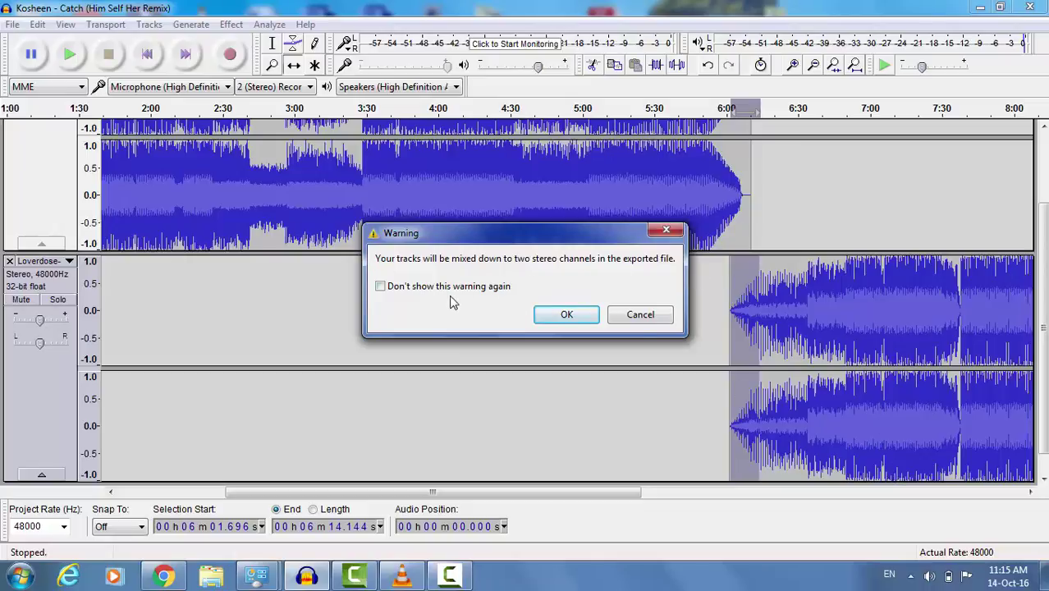
{"action": "left_click", "coordinate": [565, 317]}
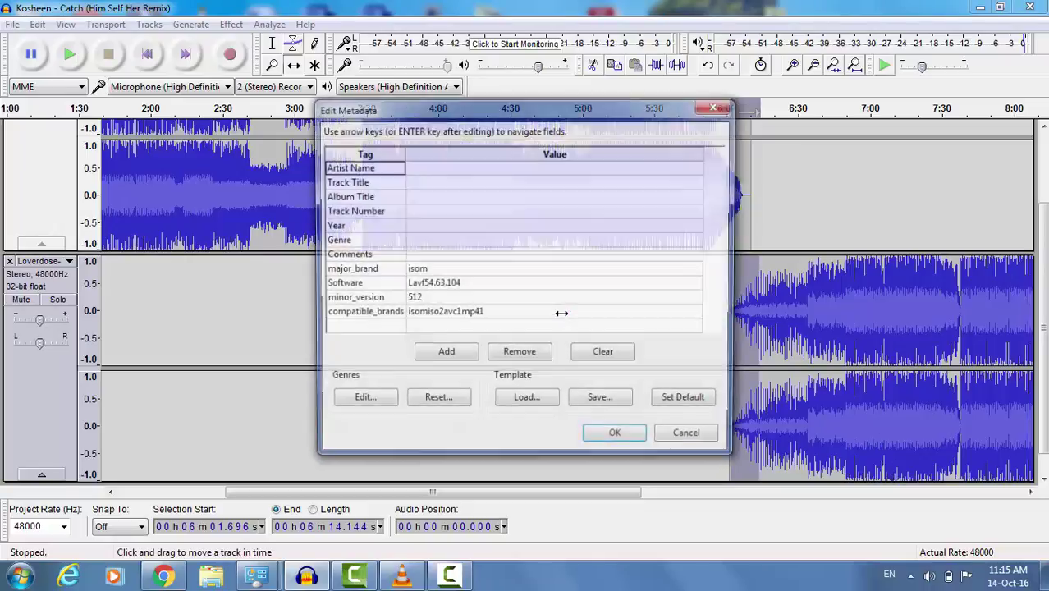
Enter the artist's name in the export metadata and start the MP3 export
{"action": "left_click", "coordinate": [414, 171]}
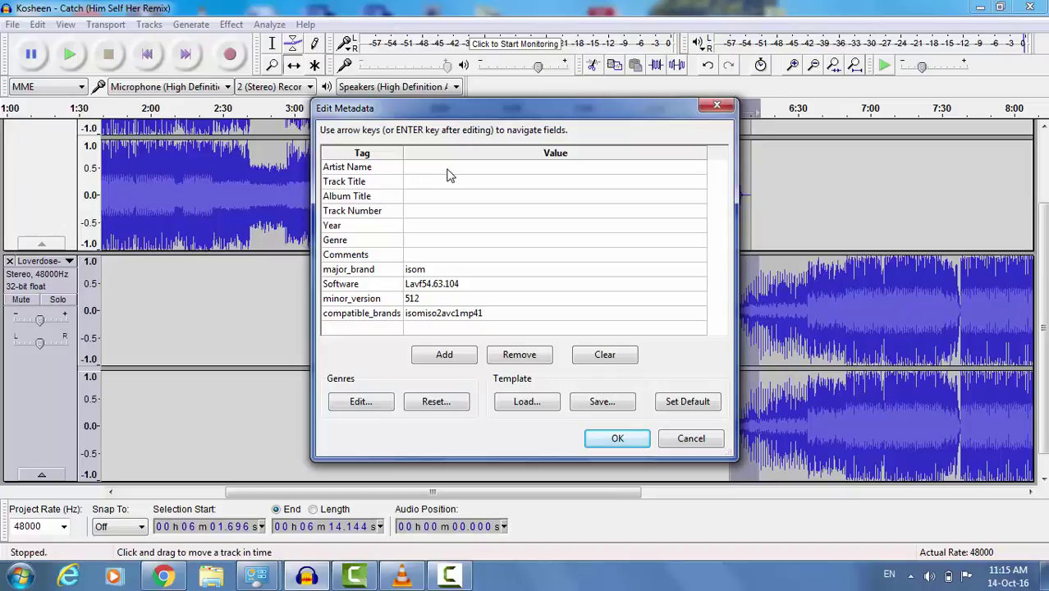
{"action": "type", "text": "Chris"}
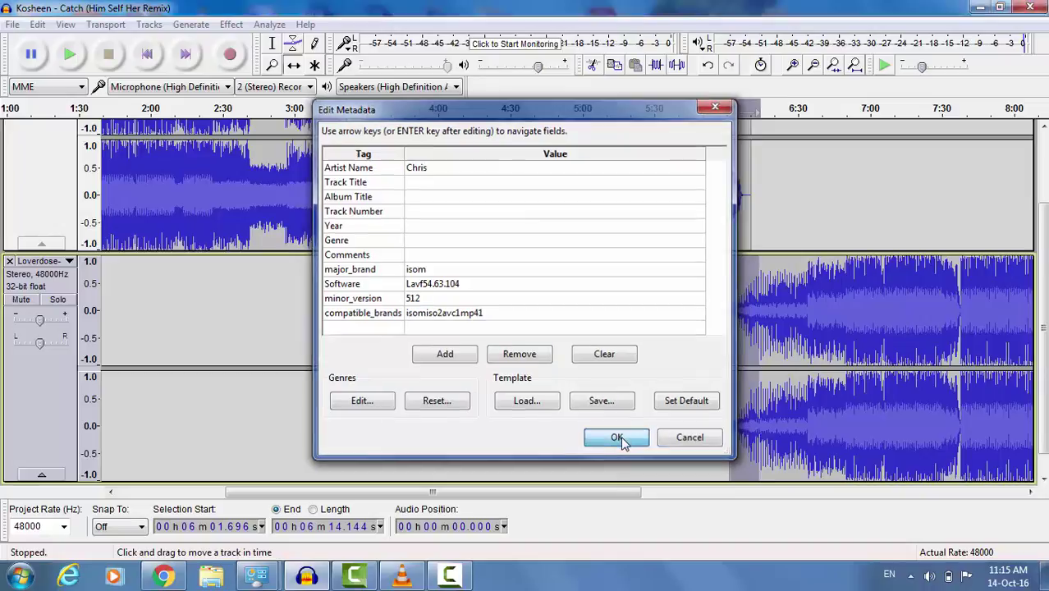
{"action": "left_click", "coordinate": [620, 439]}
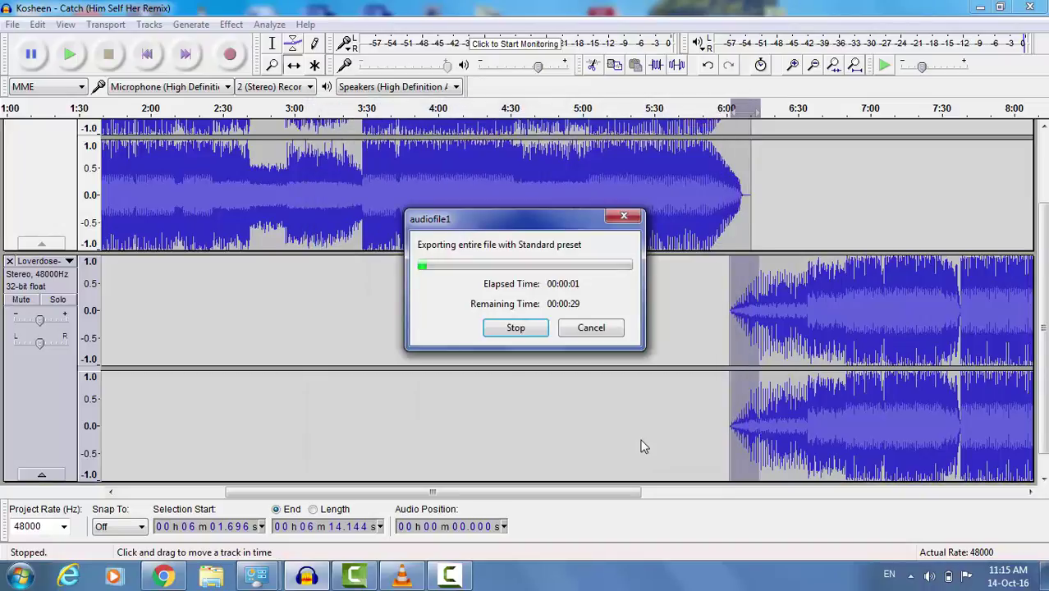